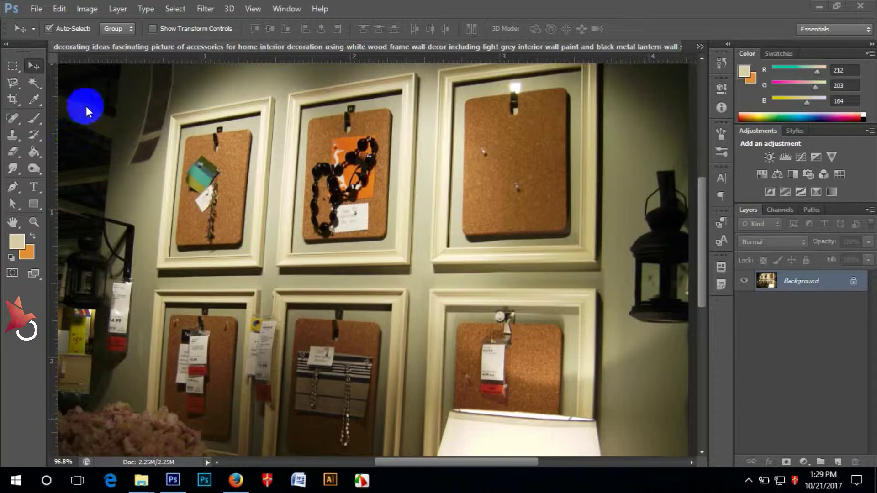
- Select the Eyedropper Tool to show its Color Sampler, Ruler, Note and Count tool group
{"action": "left_click", "coordinate": [36, 101]}
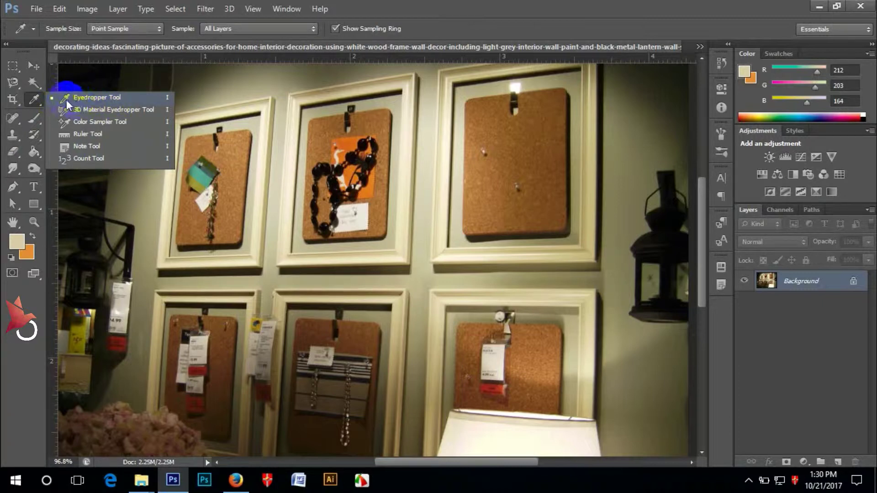
{"action": "left_click", "coordinate": [96, 98]}
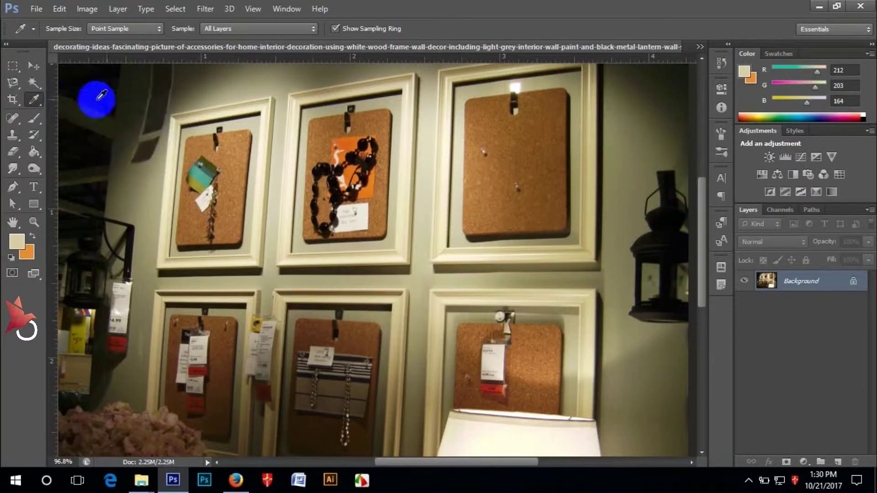
{"action": "scroll", "coordinate": [214, 188], "scroll_direction": "up", "scroll_amount": 2}
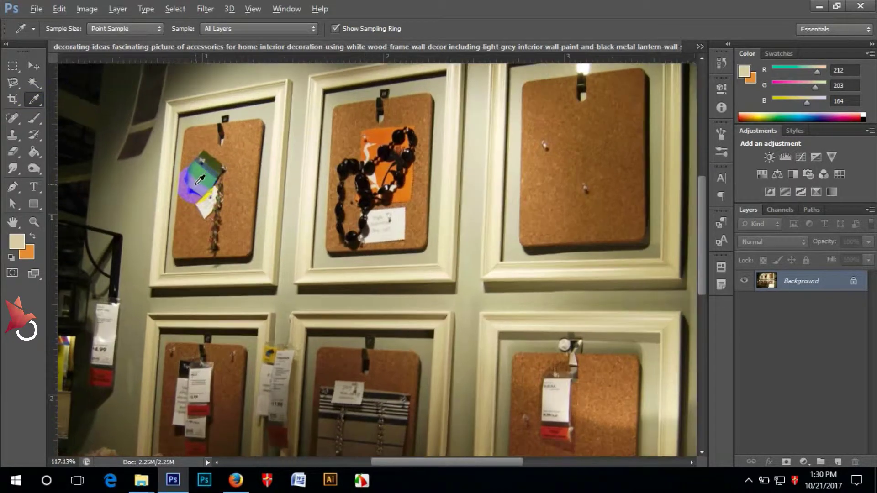
{"action": "scroll", "coordinate": [205, 183], "scroll_direction": "down", "scroll_amount": 2}
{"action": "scroll", "coordinate": [200, 180], "scroll_direction": "down", "scroll_amount": 1}
{"action": "scroll", "coordinate": [200, 179], "scroll_direction": "up", "scroll_amount": 2}
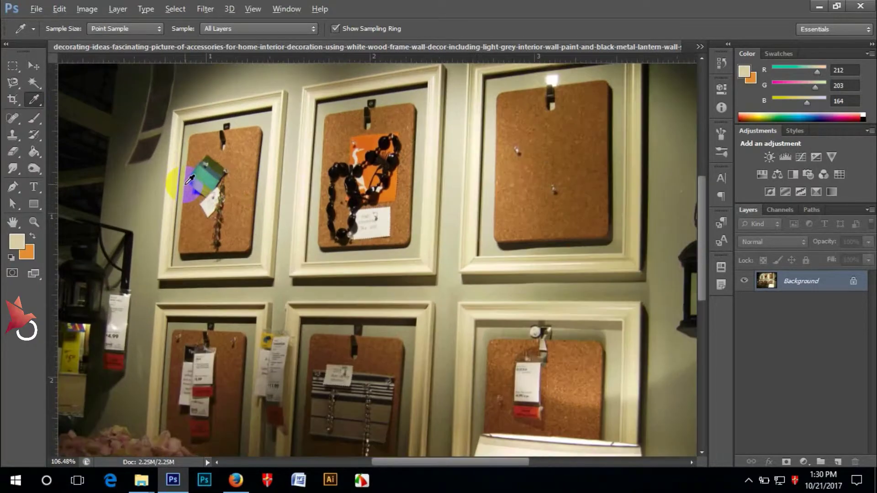
{"action": "left_click", "coordinate": [218, 177]}
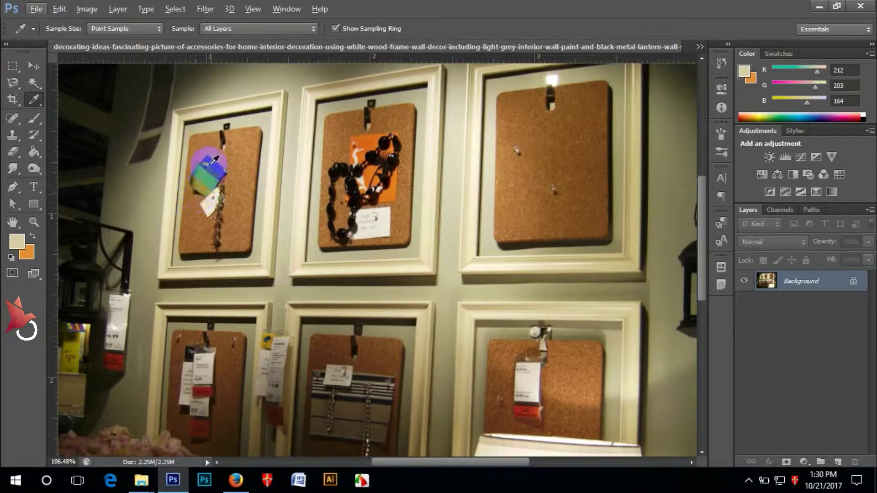
{"action": "left_click_drag", "start_coordinate": [219, 177], "coordinate": [213, 172]}
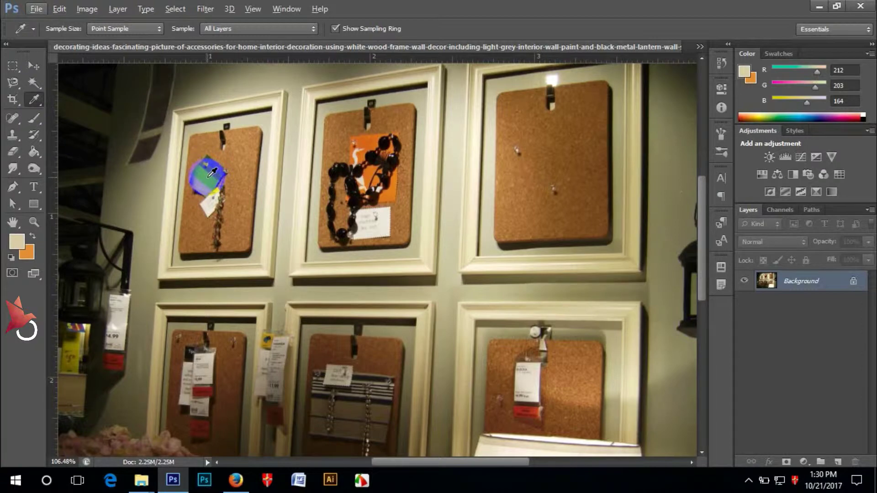
{"action": "left_click_drag", "start_coordinate": [212, 173], "coordinate": [207, 172]}
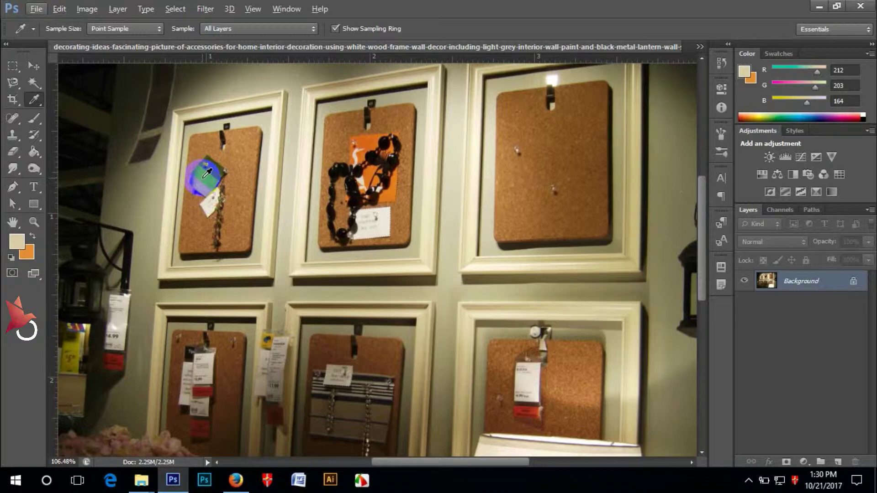
{"action": "left_click_drag", "start_coordinate": [207, 173], "coordinate": [208, 171]}
{"action": "left_click_drag", "start_coordinate": [207, 172], "coordinate": [197, 178]}
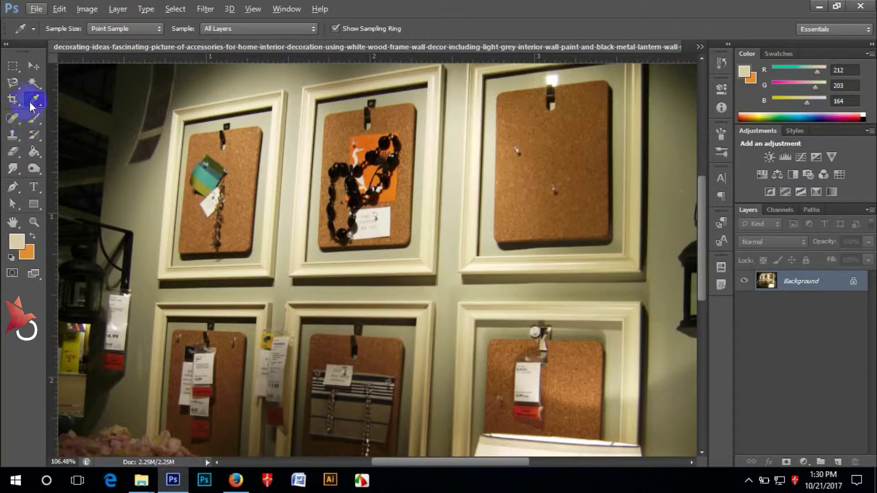
{"action": "left_click", "coordinate": [208, 172]}
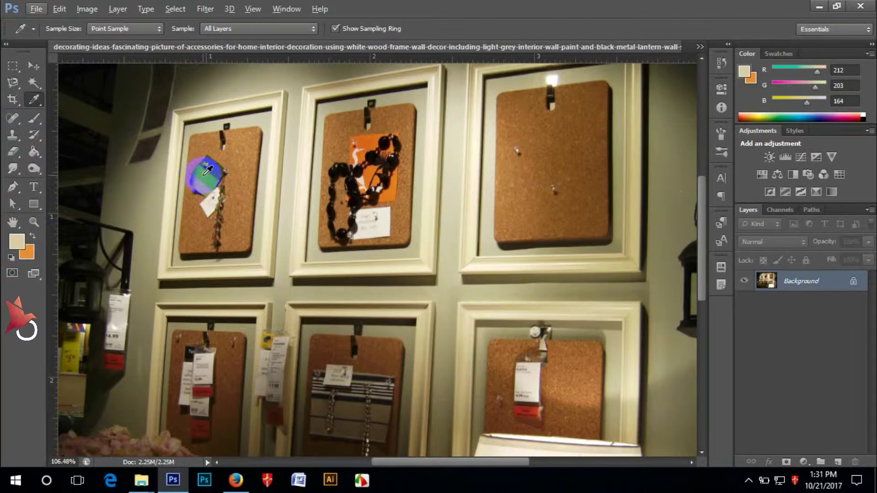
- Sample the teal and orange notes, then settle on the right board's cork brown (150, 108, 63)
{"action": "left_click", "coordinate": [204, 174]}
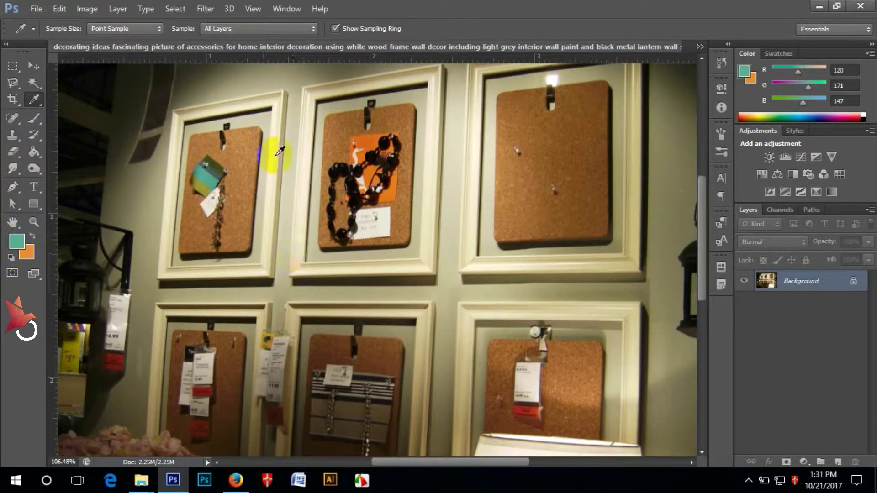
{"action": "left_click", "coordinate": [371, 141]}
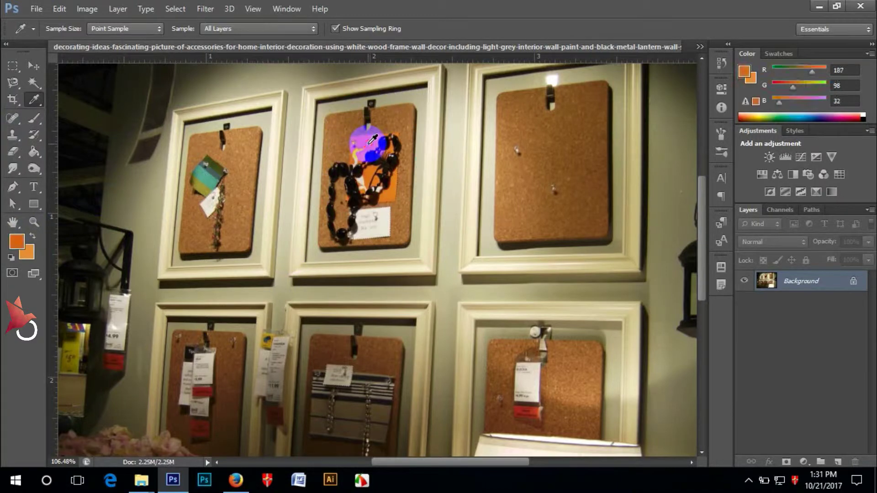
{"action": "left_click", "coordinate": [535, 144]}
{"action": "left_click", "coordinate": [526, 215]}
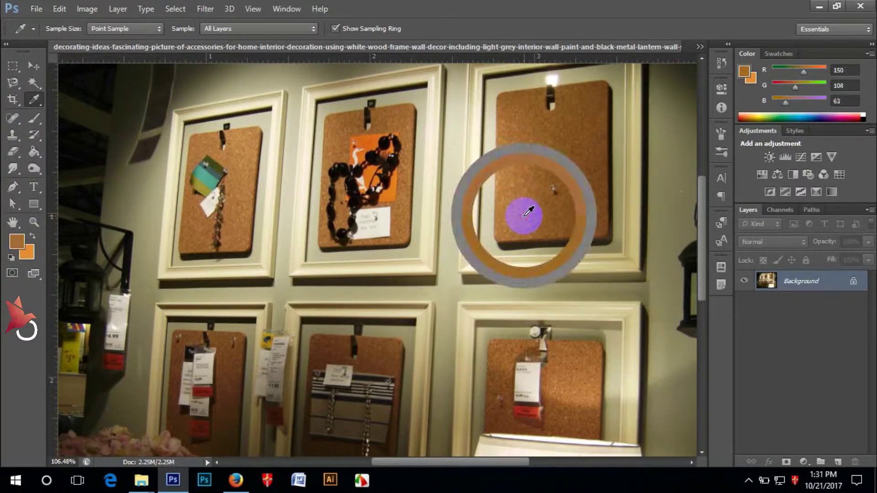
{"action": "left_click", "coordinate": [14, 251]}
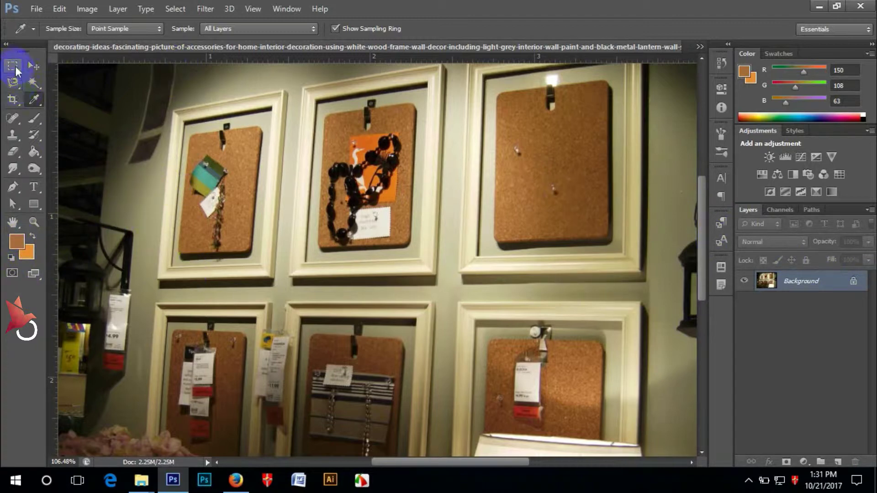
- Fill a test square with cork brown on a new layer, then undo back to Background only
{"action": "left_click", "coordinate": [13, 65]}
{"action": "left_click_drag", "start_coordinate": [74, 79], "coordinate": [144, 156]}
{"action": "left_click", "coordinate": [837, 461]}
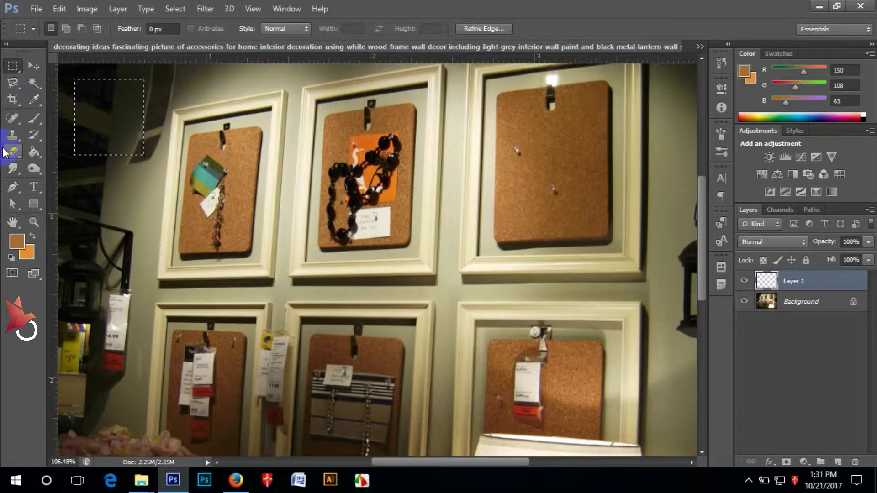
{"action": "key", "text": "alt+BackSpace"}
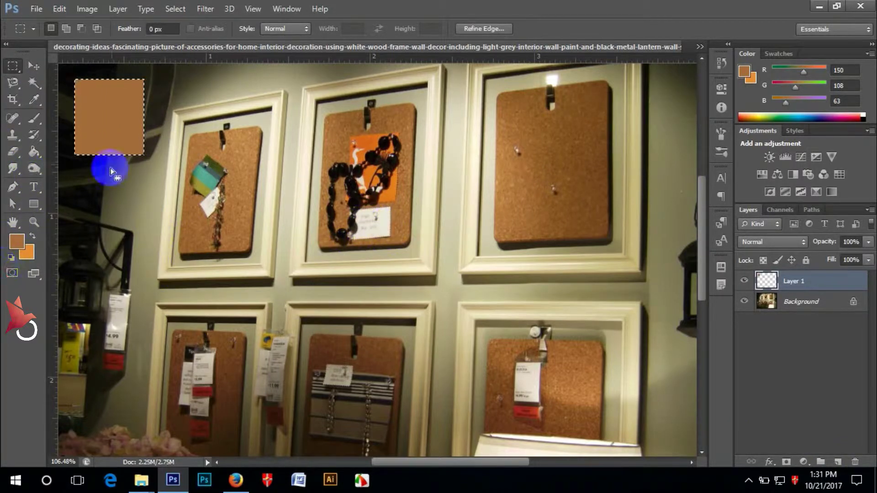
{"action": "key", "text": "ctrl+alt+z"}
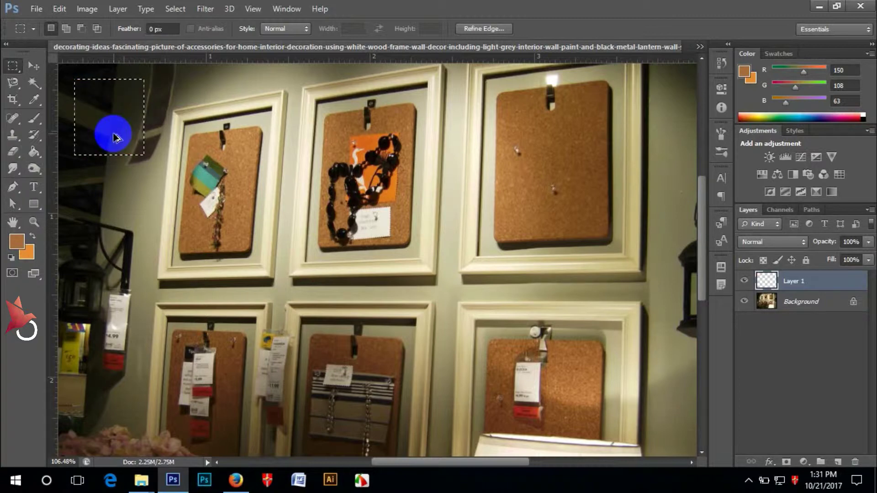
{"action": "key", "text": "ctrl+alt+z"}
{"action": "key", "text": "ctrl+alt+z"}
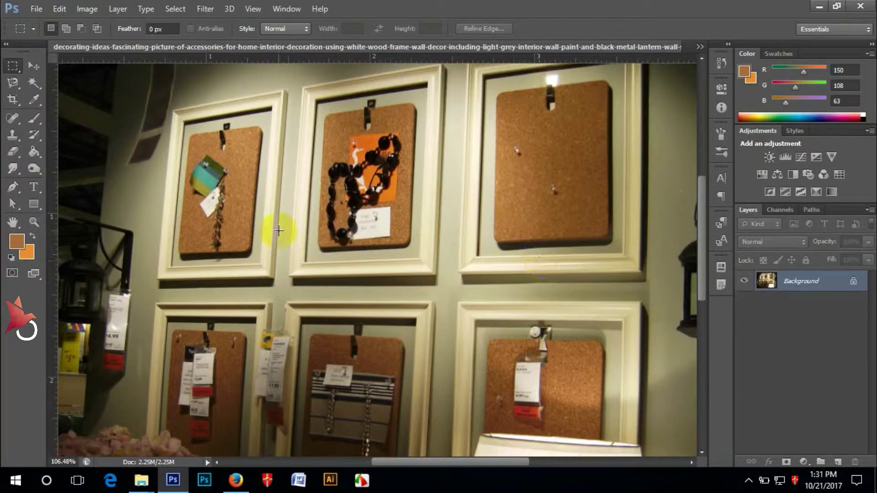
{"action": "left_click", "coordinate": [195, 229]}
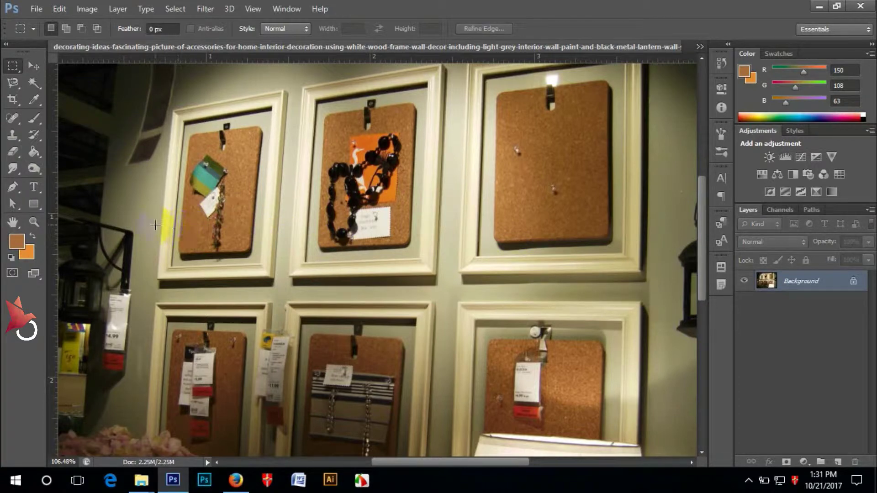
{"action": "left_click", "coordinate": [145, 194]}
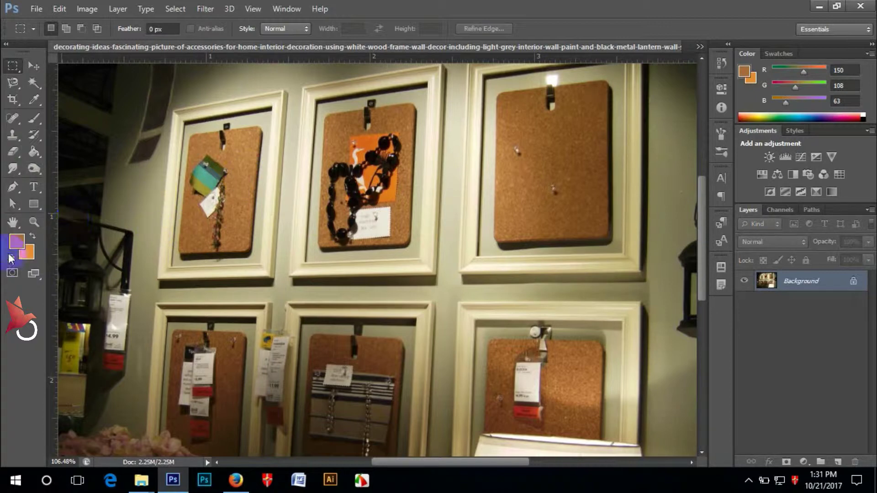
{"action": "left_click", "coordinate": [80, 254]}
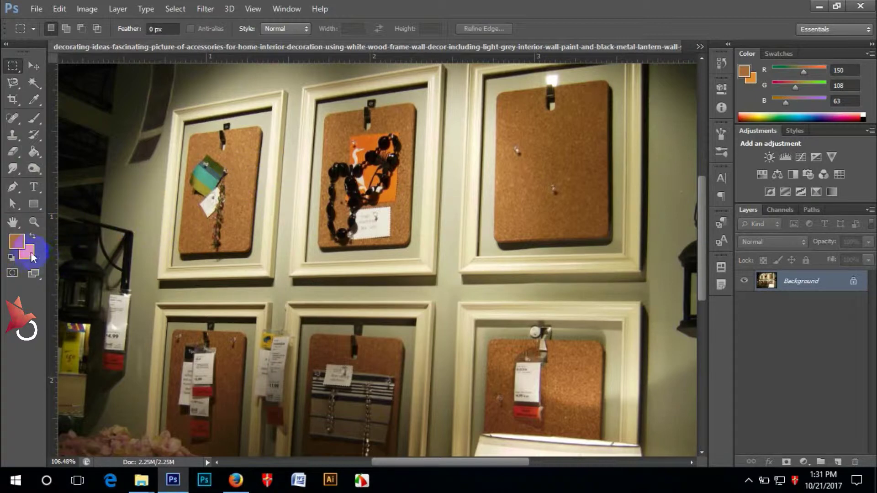
{"action": "left_click", "coordinate": [395, 194]}
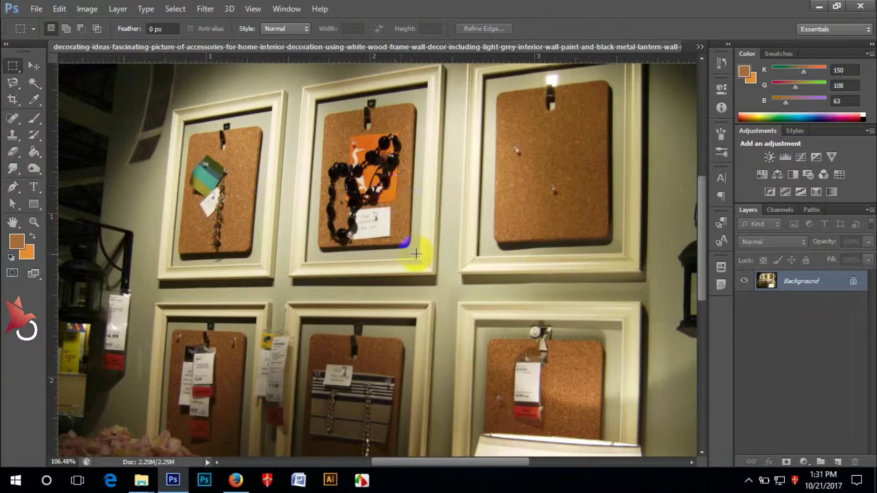
{"action": "left_click", "coordinate": [328, 219]}
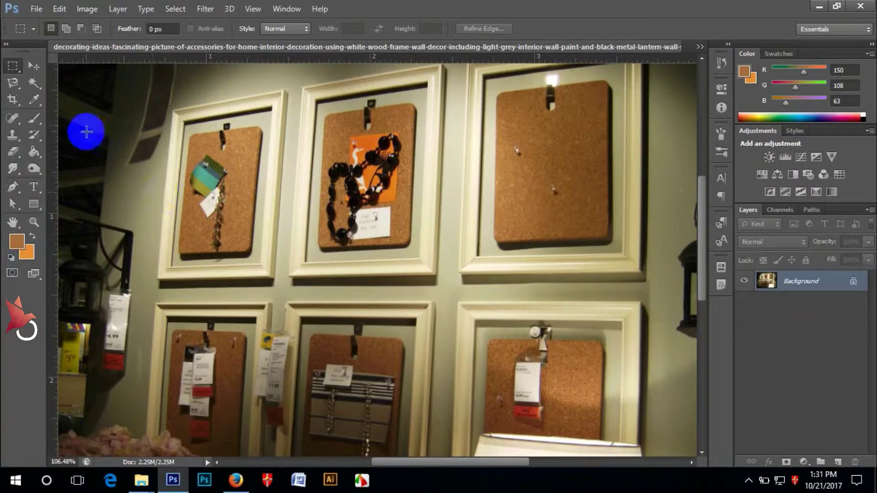
- Return to the Eyedropper and sample the orange paper, then the note on the left board
{"action": "left_click", "coordinate": [34, 99]}
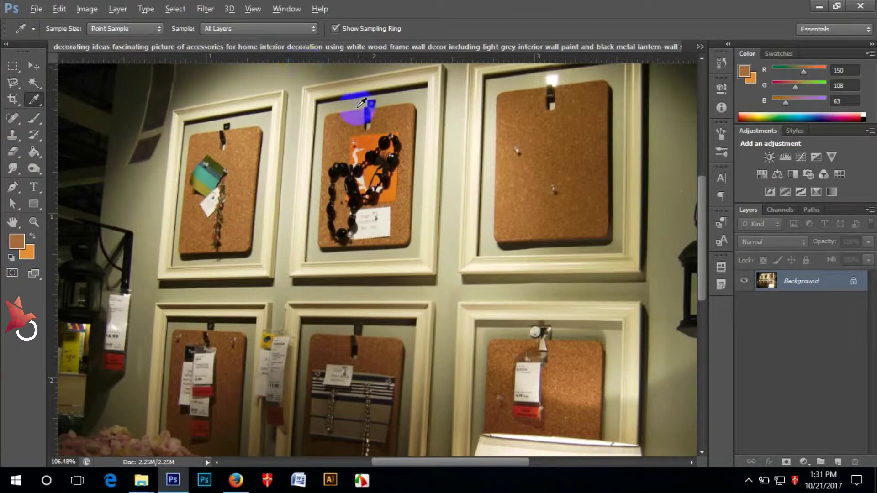
{"action": "left_click", "coordinate": [371, 140]}
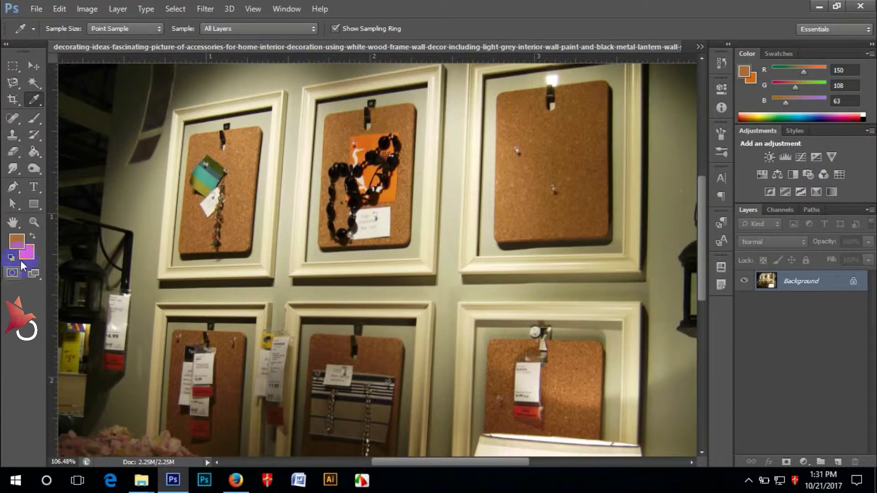
{"action": "left_click", "coordinate": [37, 257]}
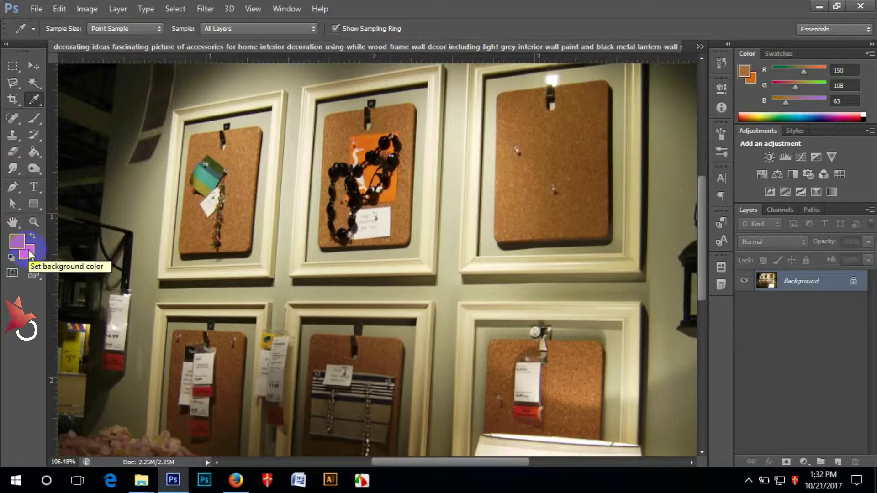
{"action": "left_click", "coordinate": [215, 165]}
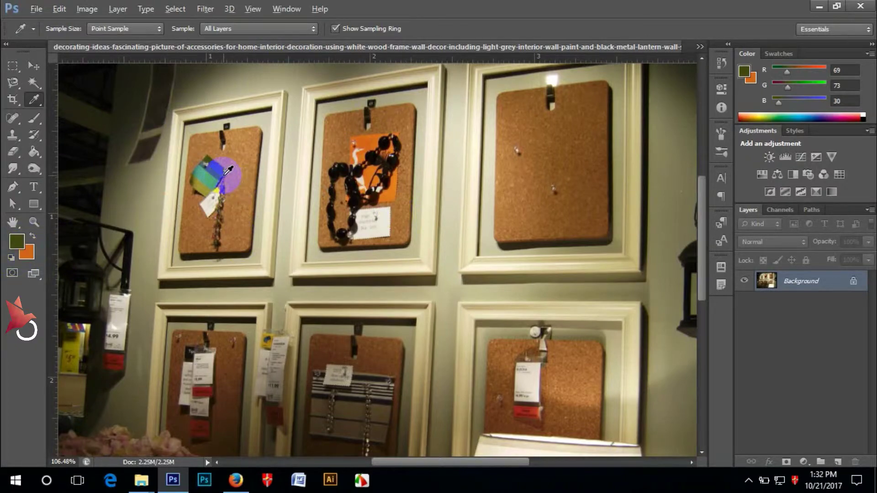
- Drag-sample across the boards to dark olive (69, 73, 30), then open the foreground colour picker
{"action": "scroll", "coordinate": [228, 169], "scroll_direction": "down", "scroll_amount": 1}
{"action": "scroll", "coordinate": [305, 180], "scroll_direction": "up", "scroll_amount": 1}
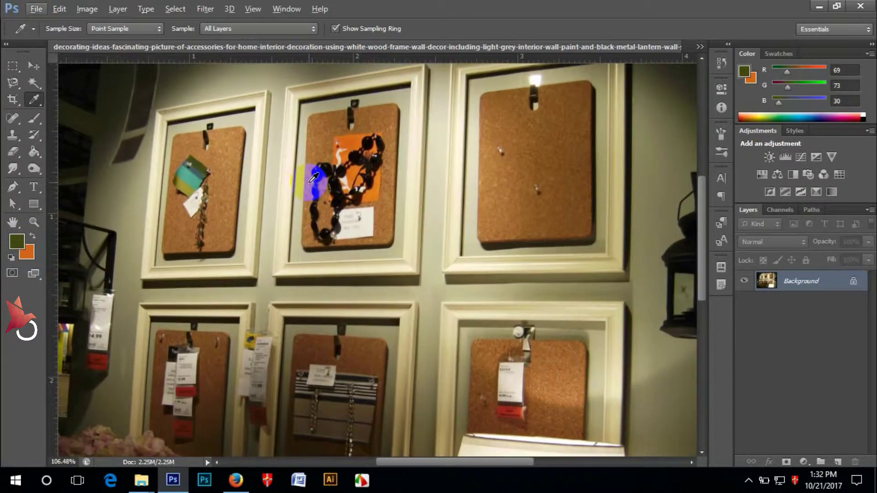
{"action": "left_click_drag", "start_coordinate": [301, 181], "coordinate": [248, 160]}
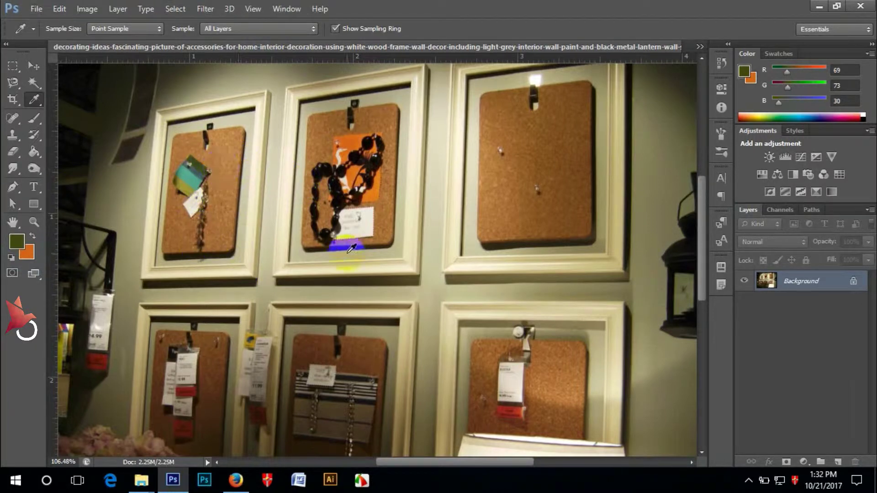
{"action": "mouse_move", "coordinate": [248, 161]}
{"action": "left_mouse_down"}
{"action": "mouse_move", "coordinate": [225, 206]}
{"action": "mouse_move", "coordinate": [16, 249]}
{"action": "left_mouse_up"}
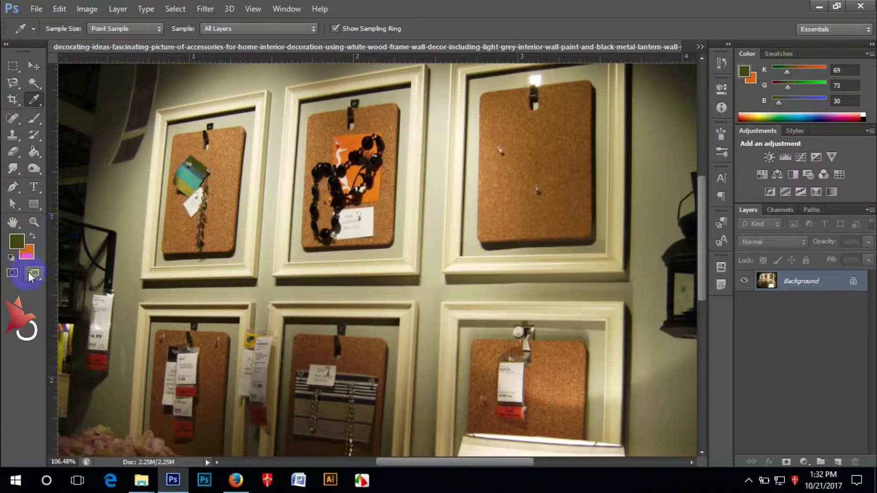
{"action": "left_click_drag", "start_coordinate": [16, 249], "coordinate": [21, 247]}
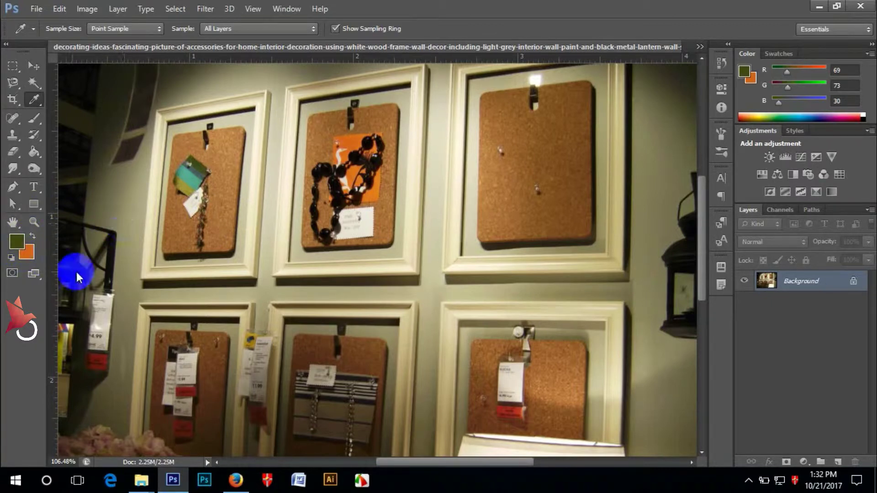
{"action": "left_click", "coordinate": [16, 244]}
{"action": "left_click_drag", "start_coordinate": [188, 138], "coordinate": [443, 189]}
- Sample the middle board's orange card from the picker and accept orange (187, 99, 30)
{"action": "left_click", "coordinate": [104, 362]}
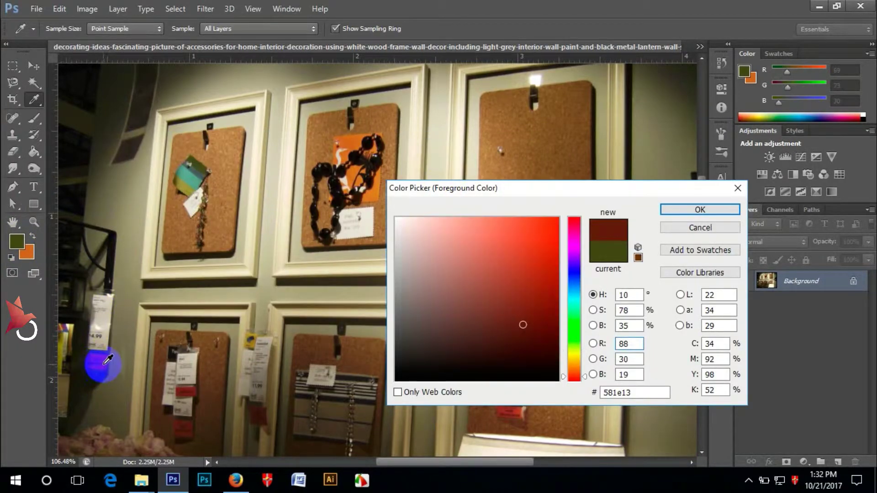
{"action": "double_click", "coordinate": [614, 392]}
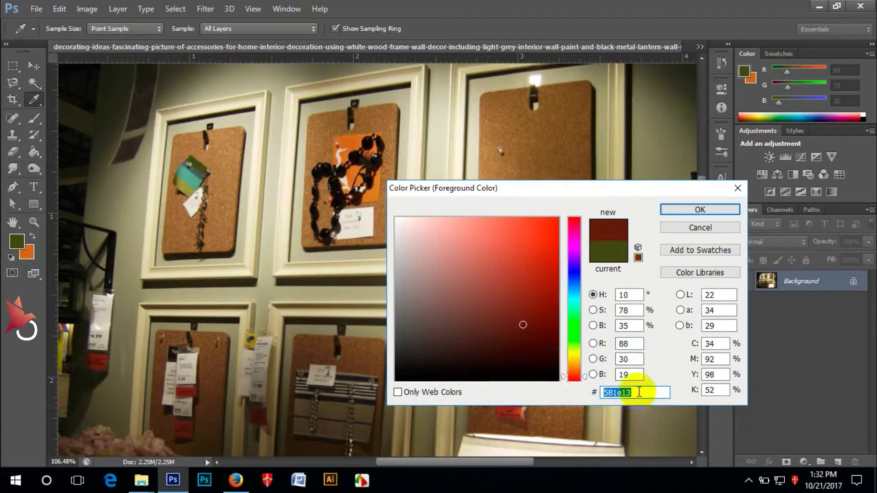
{"action": "left_click", "coordinate": [355, 140]}
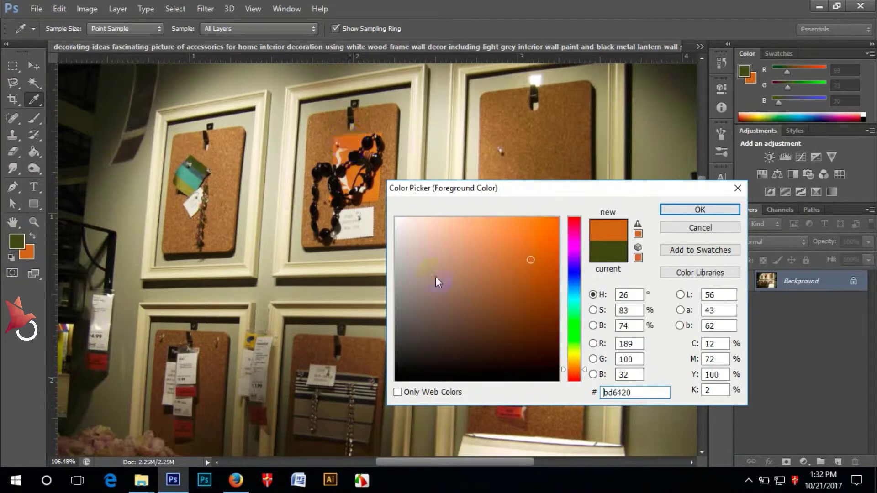
{"action": "left_click", "coordinate": [644, 394]}
{"action": "double_click", "coordinate": [644, 394]}
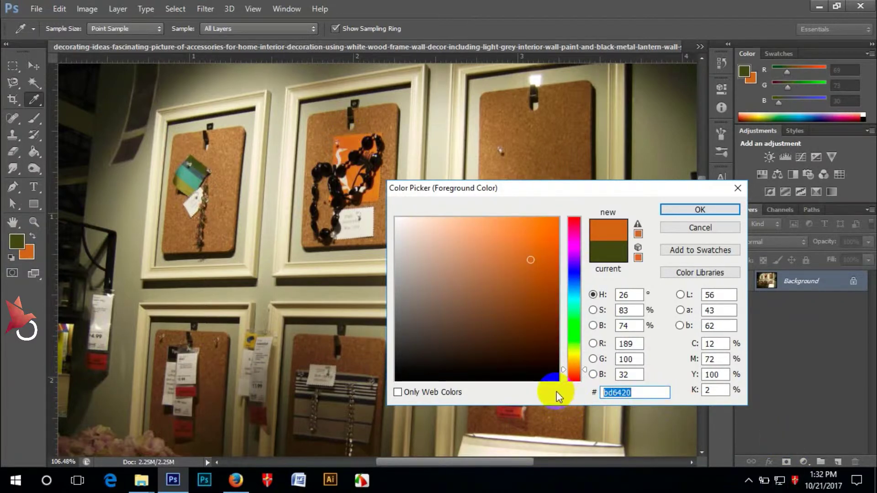
{"action": "left_click", "coordinate": [353, 147]}
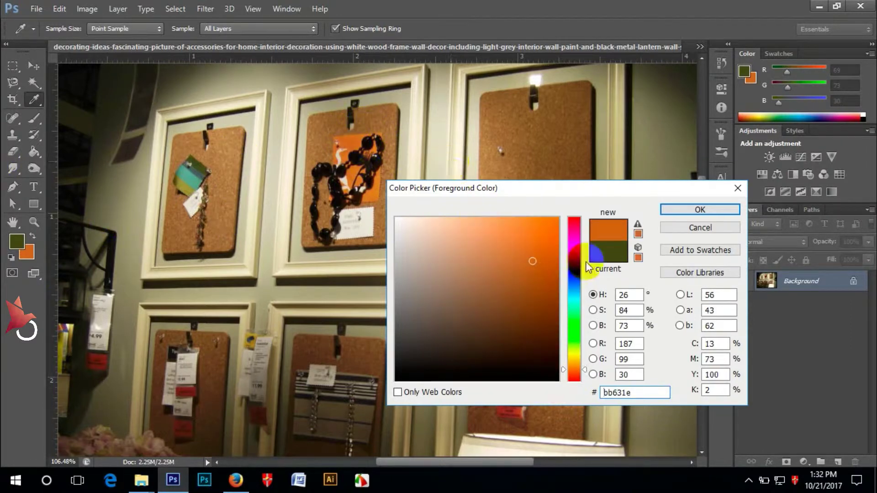
{"action": "left_click", "coordinate": [687, 211]}
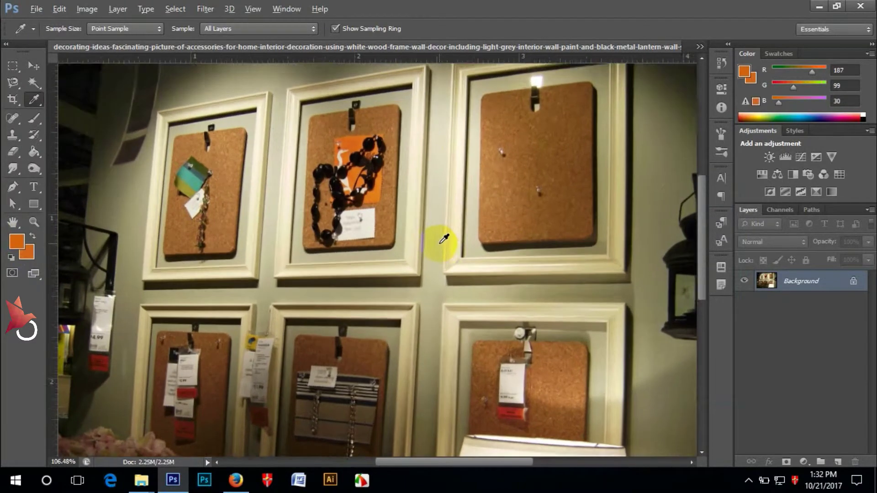
{"action": "scroll", "coordinate": [440, 239], "scroll_direction": "up", "scroll_amount": 1}
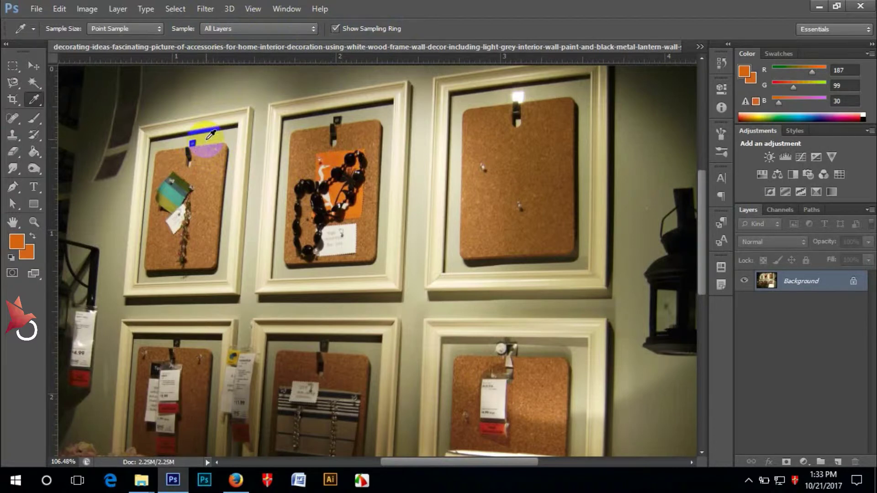
- Sample the frame and green tag, disable Show Sampling Ring, then pick cork brown (125, 92, 46)
{"action": "left_click", "coordinate": [206, 138]}
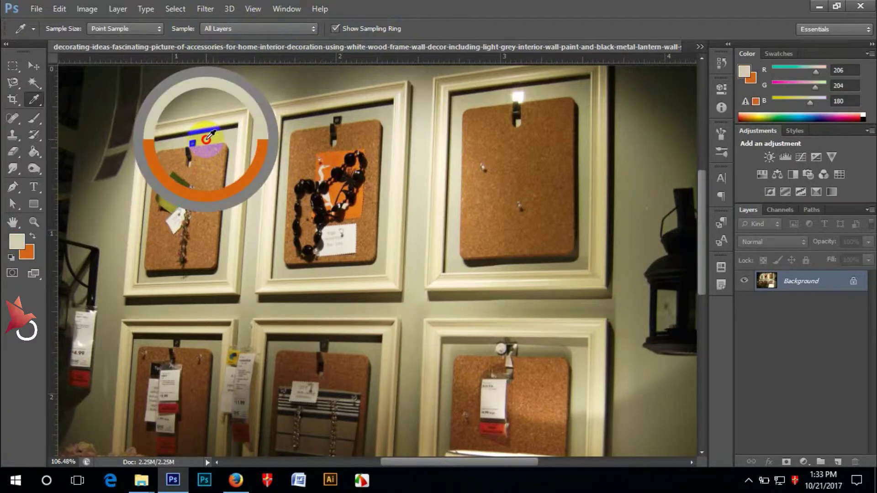
{"action": "left_click_drag", "start_coordinate": [207, 138], "coordinate": [210, 154]}
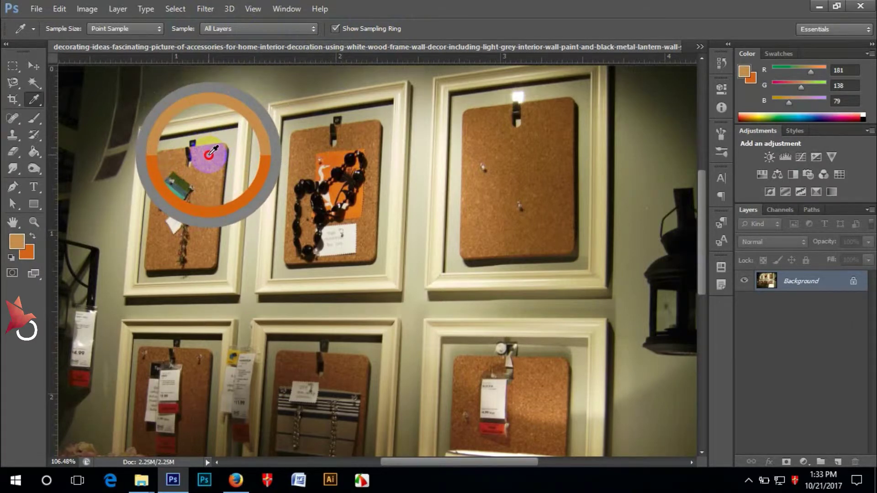
{"action": "left_click_drag", "start_coordinate": [208, 154], "coordinate": [186, 185]}
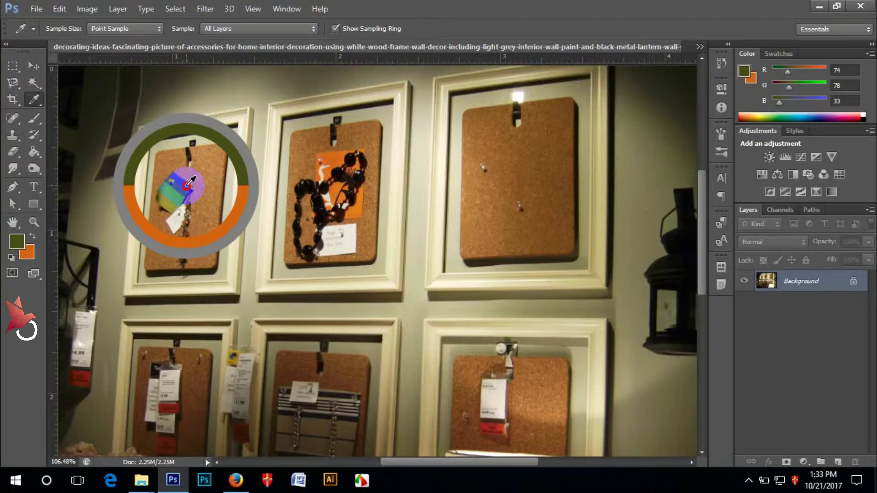
{"action": "left_click", "coordinate": [335, 28]}
{"action": "left_click", "coordinate": [209, 155]}
{"action": "left_click_drag", "start_coordinate": [208, 156], "coordinate": [224, 172]}
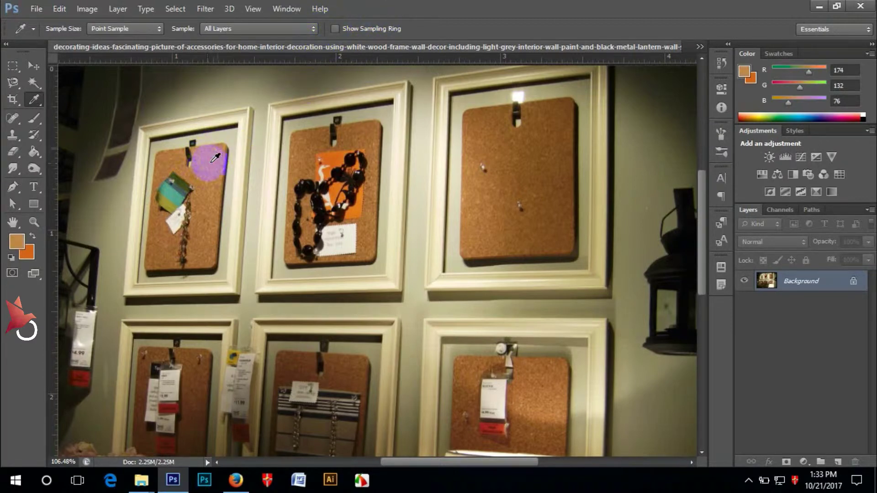
- Re-enable Show Sampling Ring and bring up the Eyedropper tool's flyout group
{"action": "left_click", "coordinate": [339, 31]}
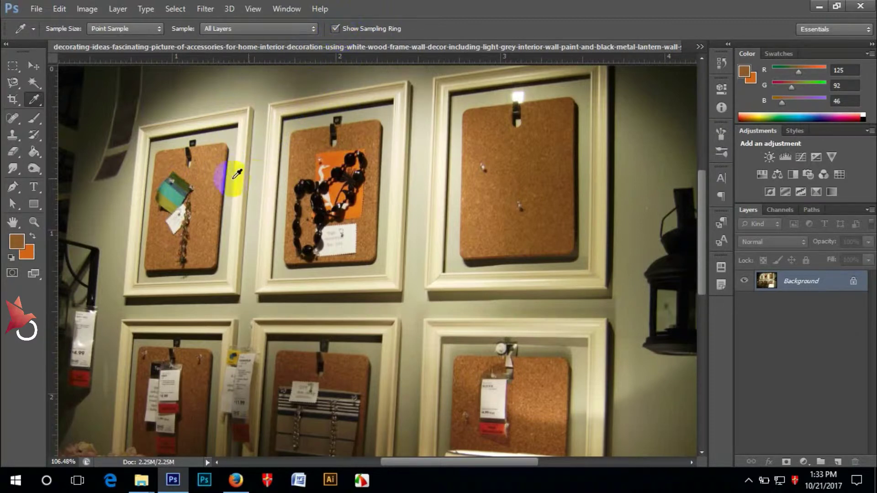
{"action": "left_click", "coordinate": [33, 103]}
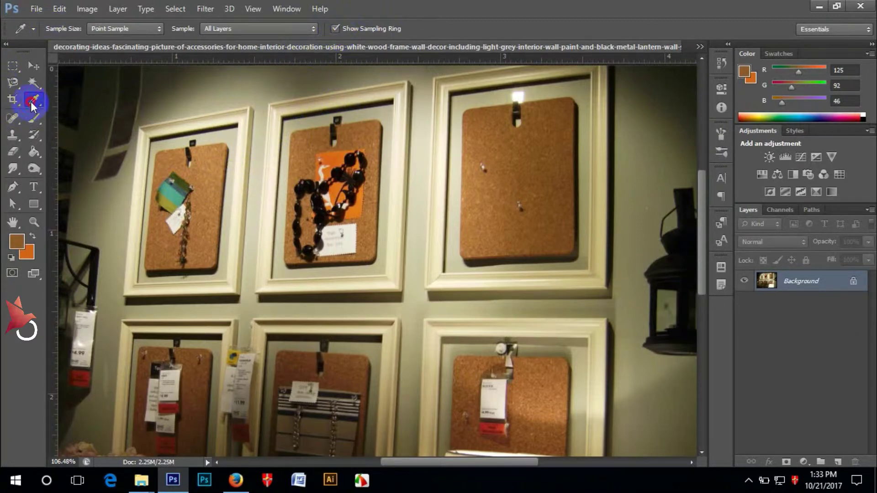
{"action": "left_click_drag", "start_coordinate": [33, 105], "coordinate": [166, 104]}
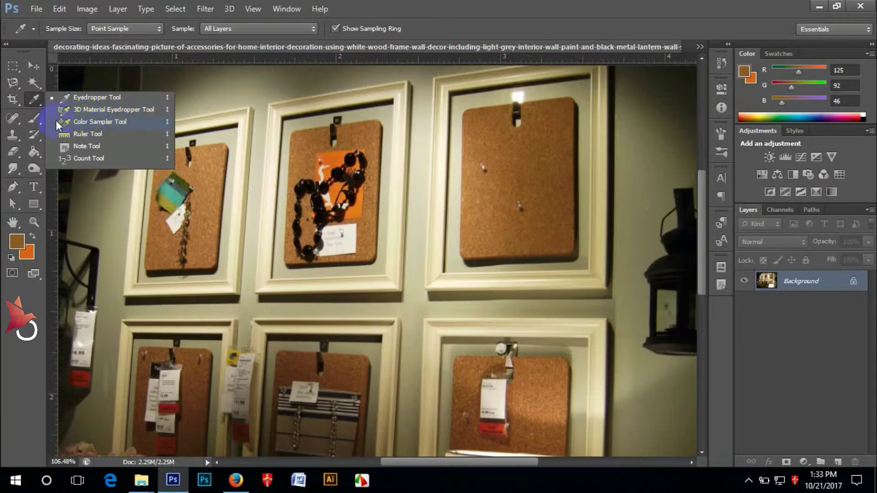
- Switch to the Color Sampler Tool and place sampler #1 on the blue-green note (76, 89, 94)
{"action": "left_click", "coordinate": [124, 124]}
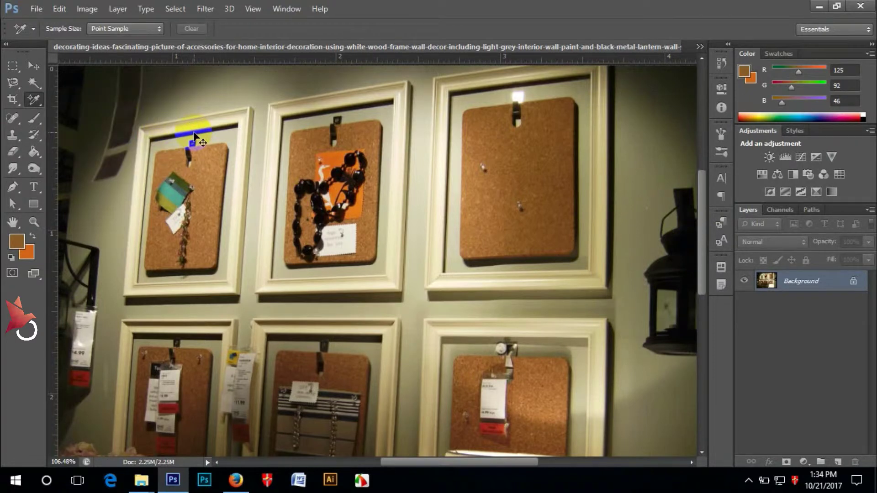
{"action": "left_click", "coordinate": [34, 105]}
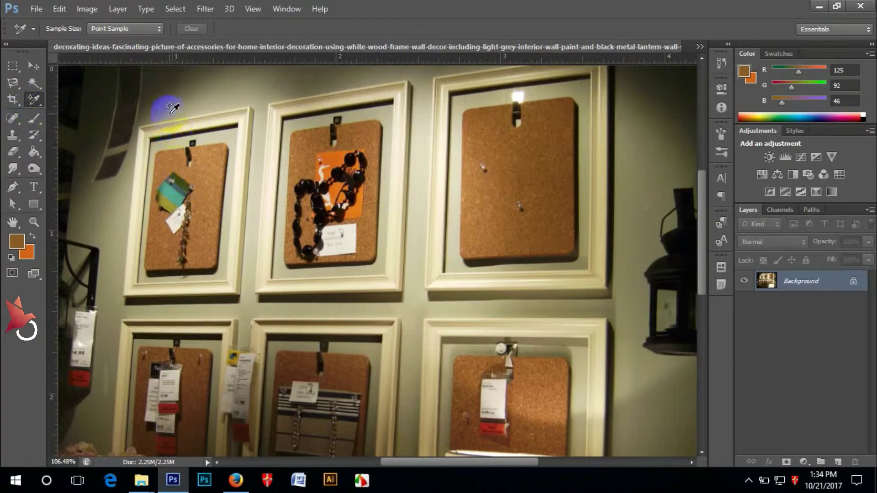
{"action": "scroll", "coordinate": [195, 185], "scroll_direction": "up", "scroll_amount": 1}
{"action": "scroll", "coordinate": [187, 179], "scroll_direction": "up", "scroll_amount": 1}
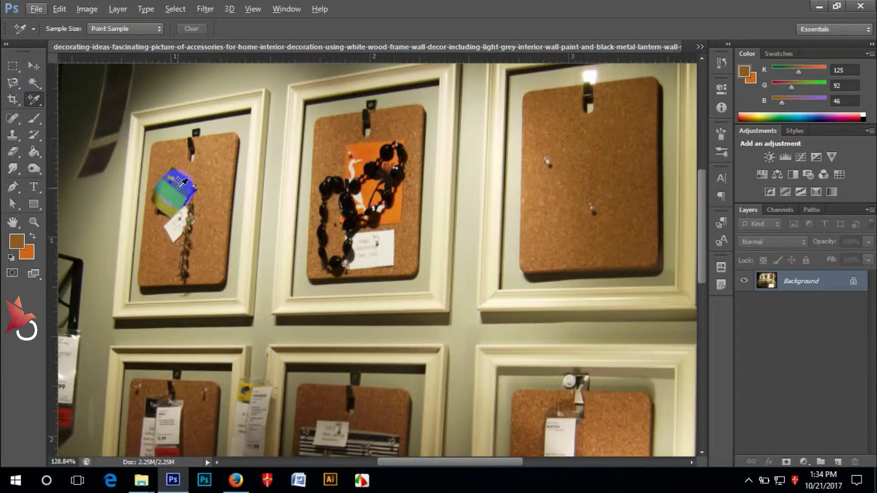
{"action": "left_click_drag", "start_coordinate": [34, 99], "coordinate": [65, 124]}
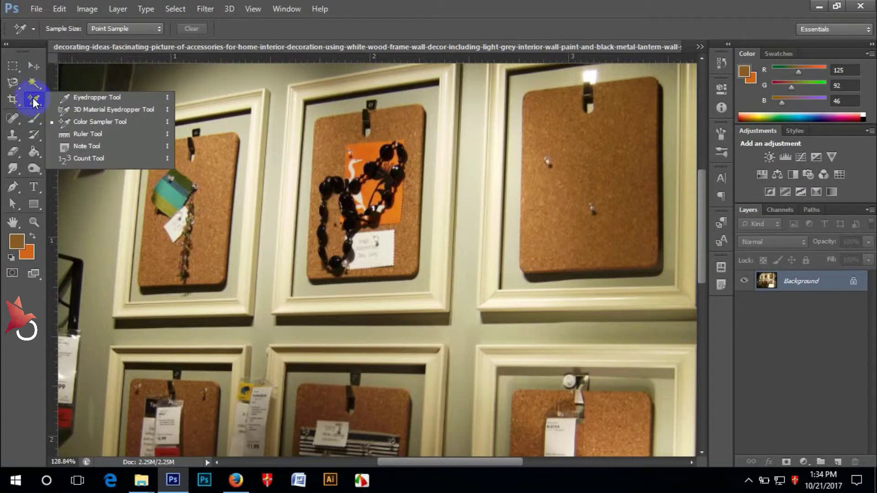
{"action": "left_click", "coordinate": [65, 123]}
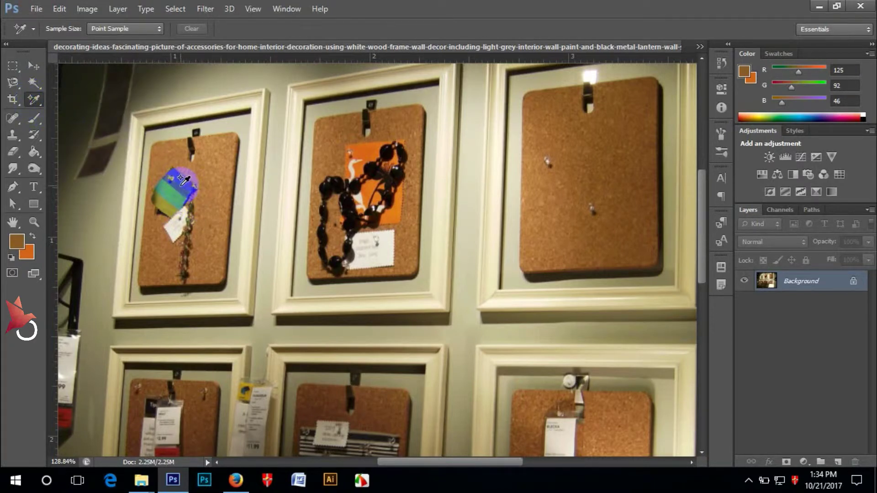
{"action": "left_click", "coordinate": [181, 185]}
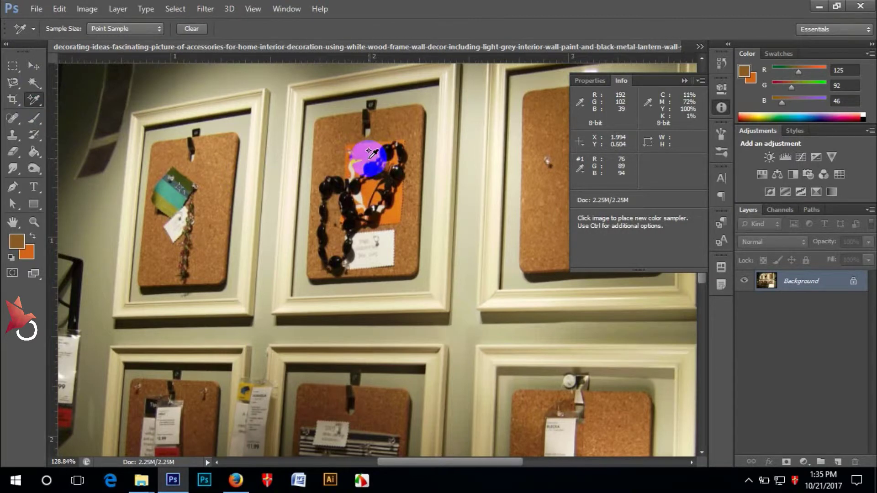
- Add samplers #2, #3 and #4 on the orange note, the cork board and the wall
{"action": "left_click", "coordinate": [370, 175]}
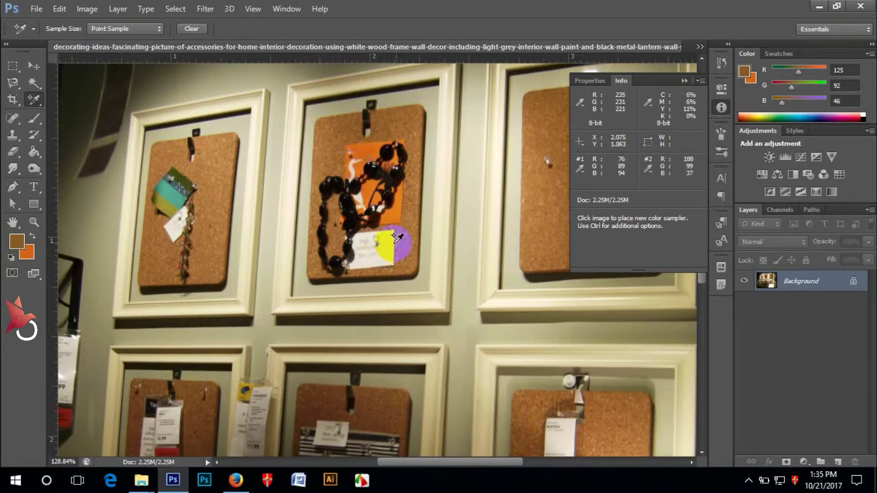
{"action": "scroll", "coordinate": [188, 327], "scroll_direction": "down", "scroll_amount": 2}
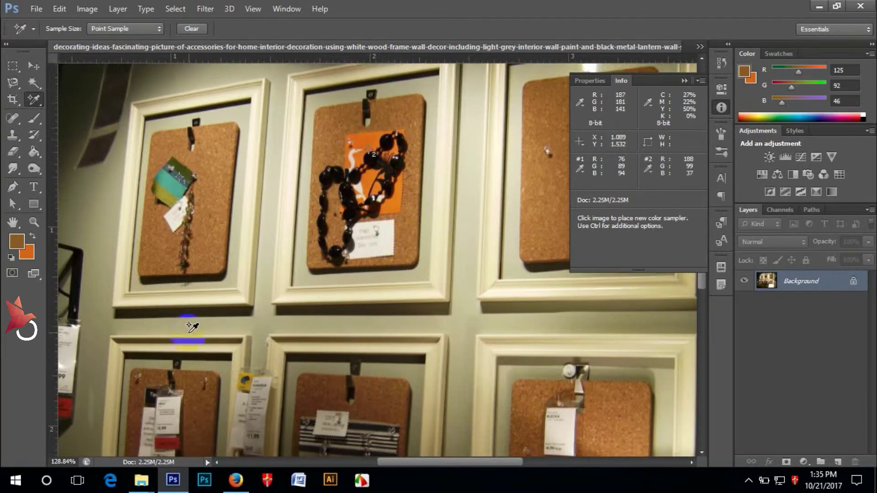
{"action": "scroll", "coordinate": [189, 327], "scroll_direction": "down", "scroll_amount": 3}
{"action": "left_click", "coordinate": [209, 190]}
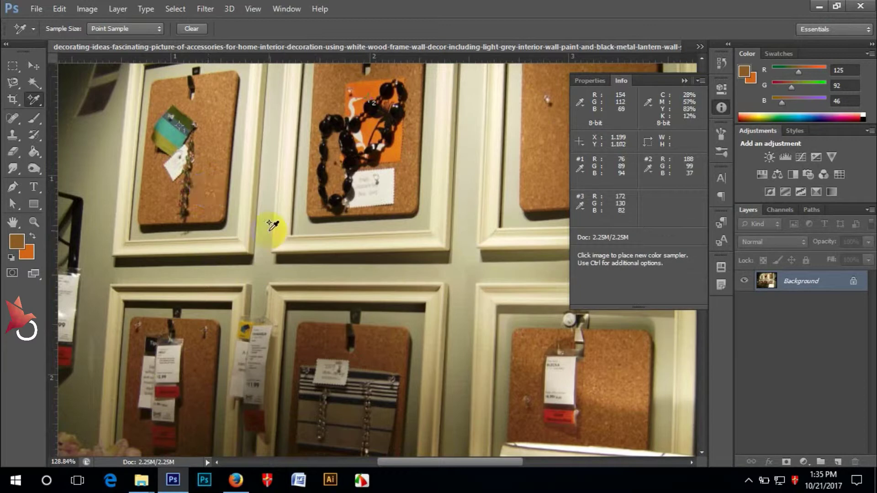
{"action": "left_click", "coordinate": [383, 249]}
{"action": "left_click", "coordinate": [172, 131]}
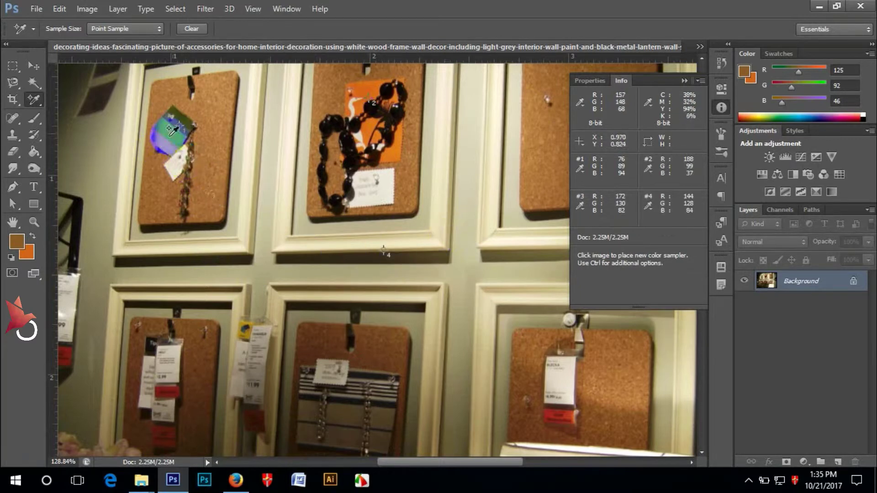
{"action": "scroll", "coordinate": [343, 201], "scroll_direction": "up", "scroll_amount": 1}
{"action": "scroll", "coordinate": [343, 201], "scroll_direction": "up", "scroll_amount": 2}
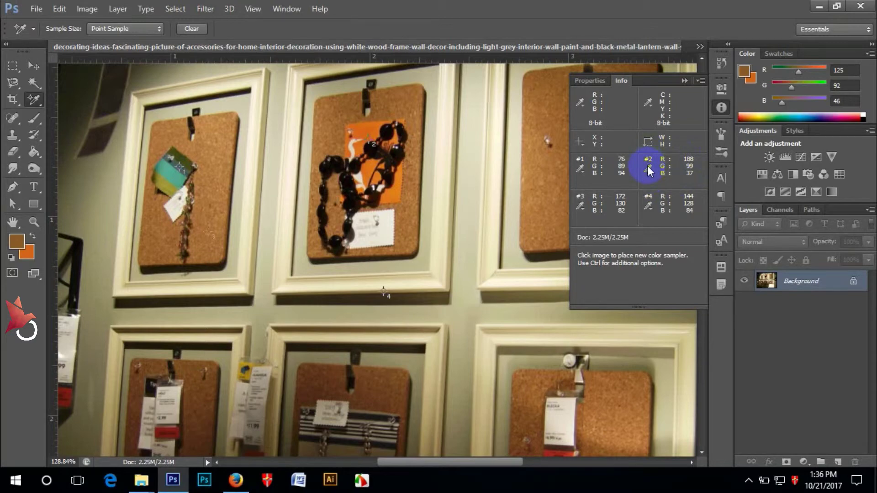
- Enter R 188, G 99, B 37 in the foreground Color Picker and confirm
{"action": "left_click", "coordinate": [17, 242]}
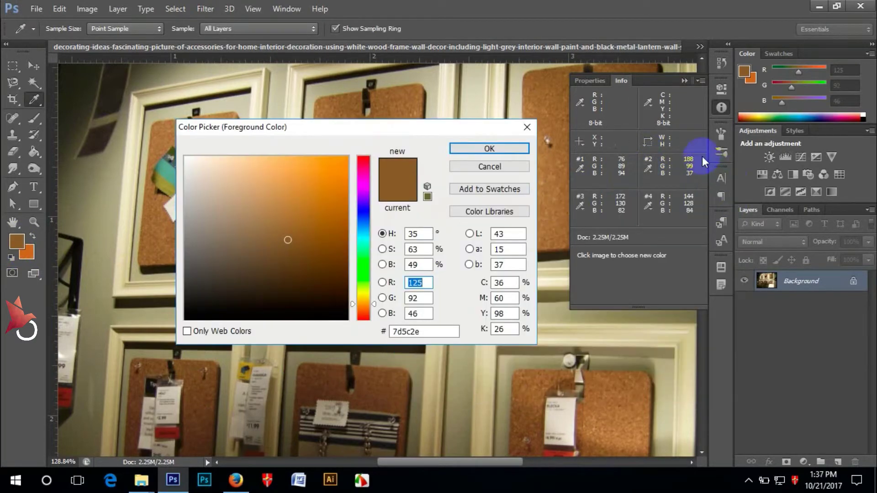
{"action": "left_click_drag", "start_coordinate": [377, 129], "coordinate": [371, 220]}
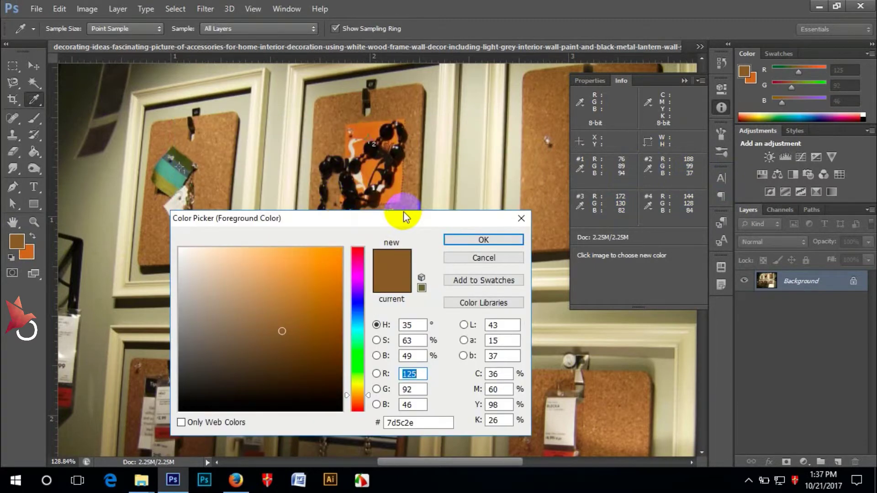
{"action": "left_click_drag", "start_coordinate": [342, 219], "coordinate": [338, 149]}
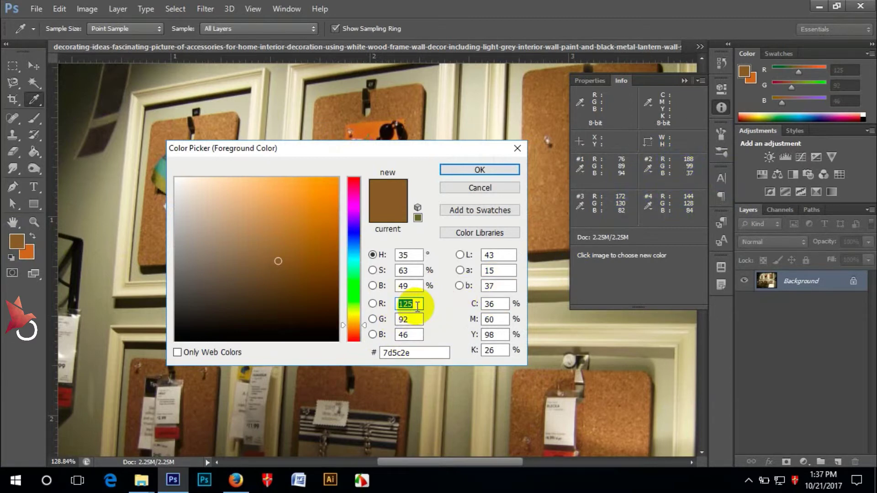
{"action": "type", "text": "188"}
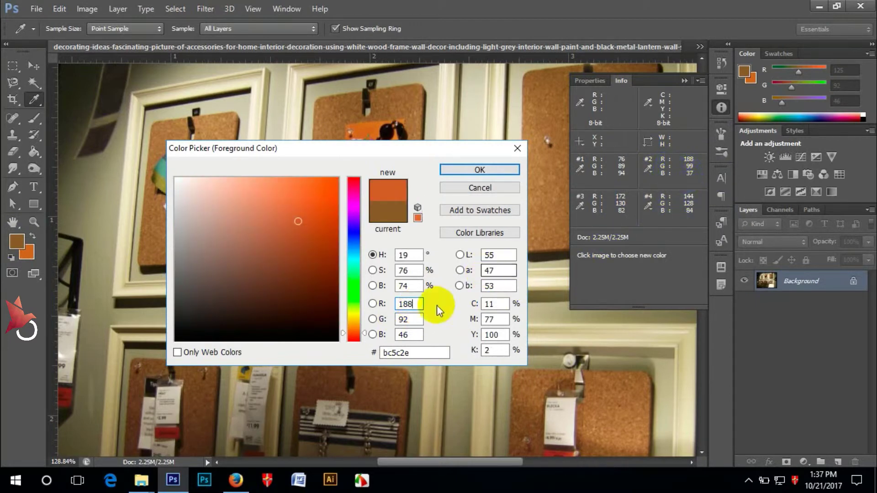
{"action": "left_click", "coordinate": [411, 320]}
{"action": "type", "text": "99"}
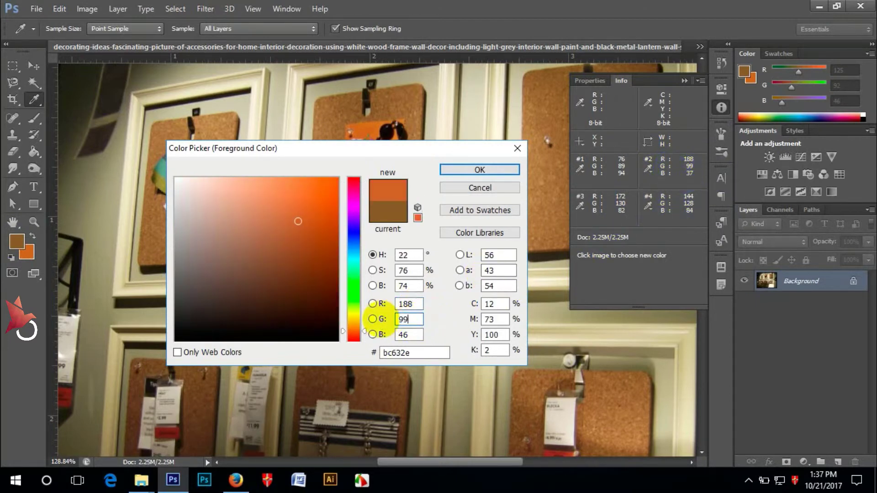
{"action": "left_click", "coordinate": [414, 335]}
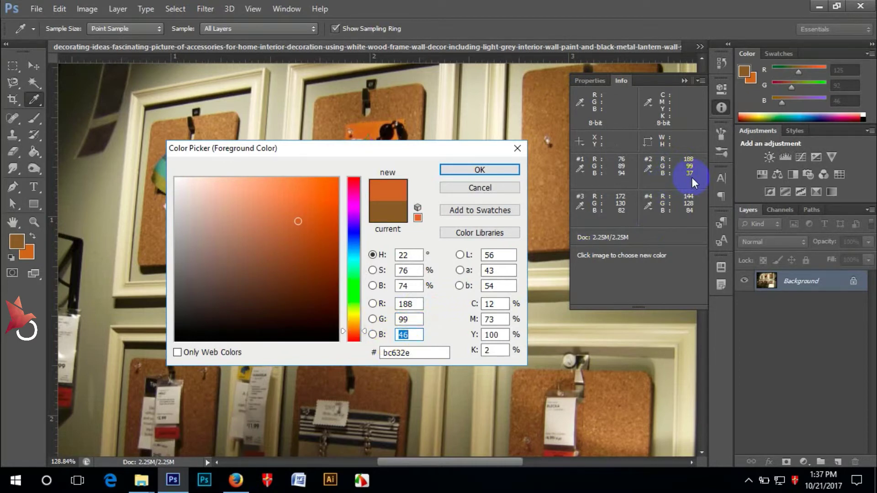
{"action": "type", "text": "37"}
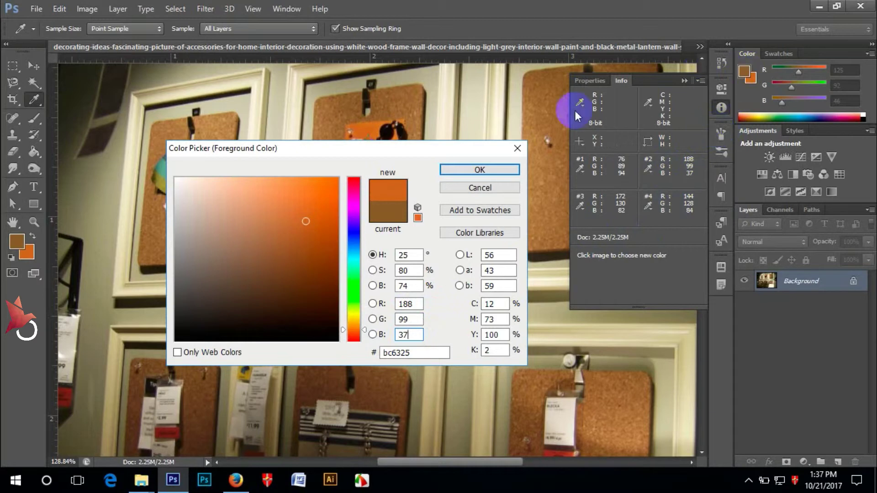
{"action": "left_click", "coordinate": [480, 170]}
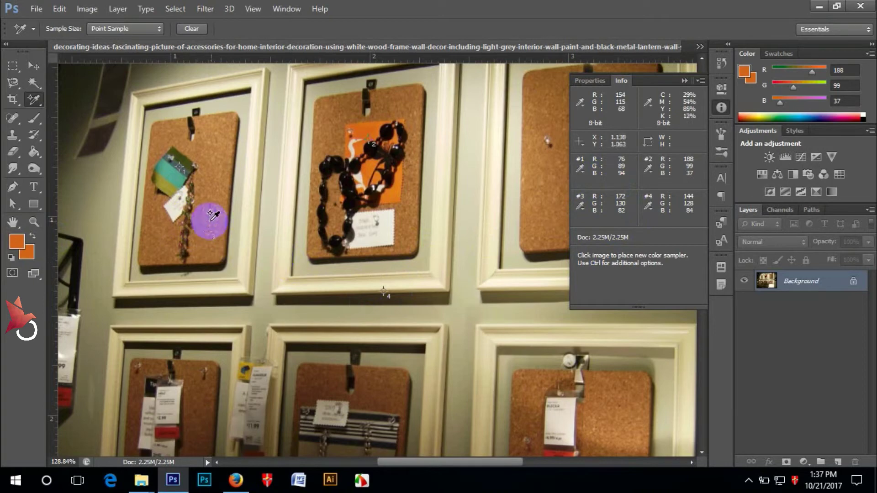
- Zoom out to the photo's top-left corner and add an empty Layer 1
{"action": "scroll", "coordinate": [270, 206], "scroll_direction": "down", "scroll_amount": 2}
{"action": "scroll", "coordinate": [274, 206], "scroll_direction": "down", "scroll_amount": 1}
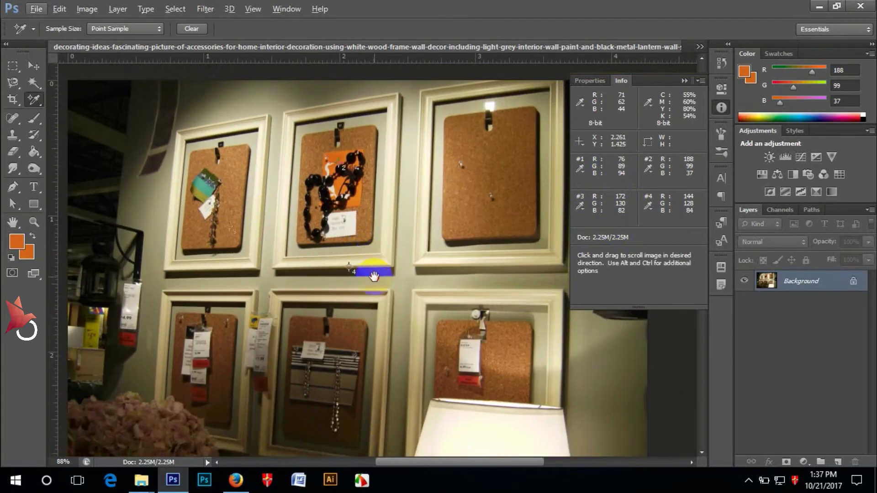
{"action": "left_click_drag", "start_coordinate": [374, 276], "coordinate": [420, 303]}
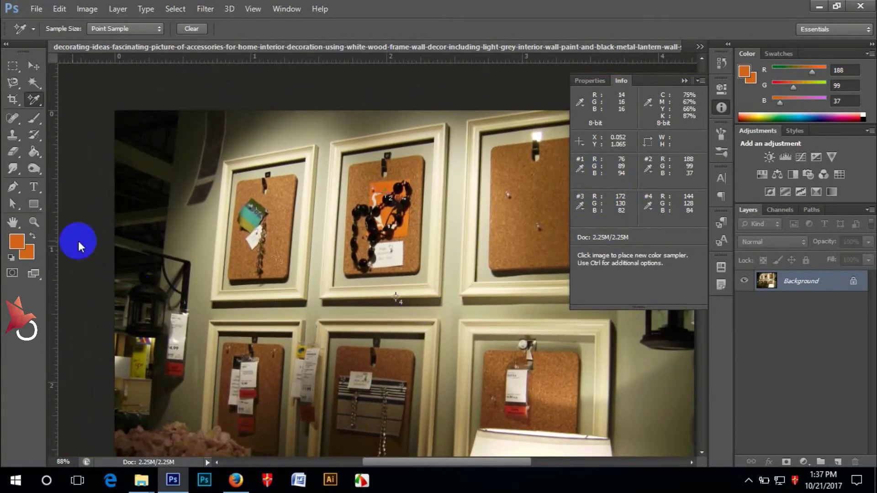
{"action": "left_click", "coordinate": [838, 462]}
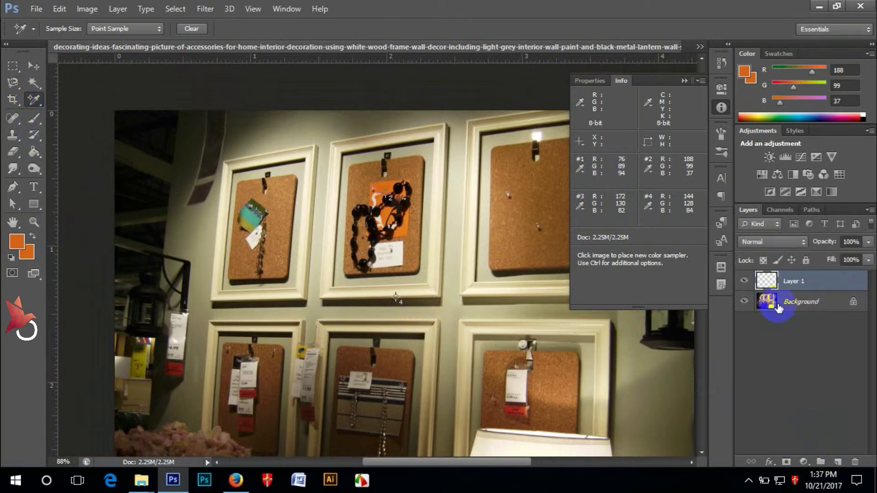
- Fill a top-left rectangle with the orange foreground, then undo the fill and close the Info panel
{"action": "left_click", "coordinate": [12, 66]}
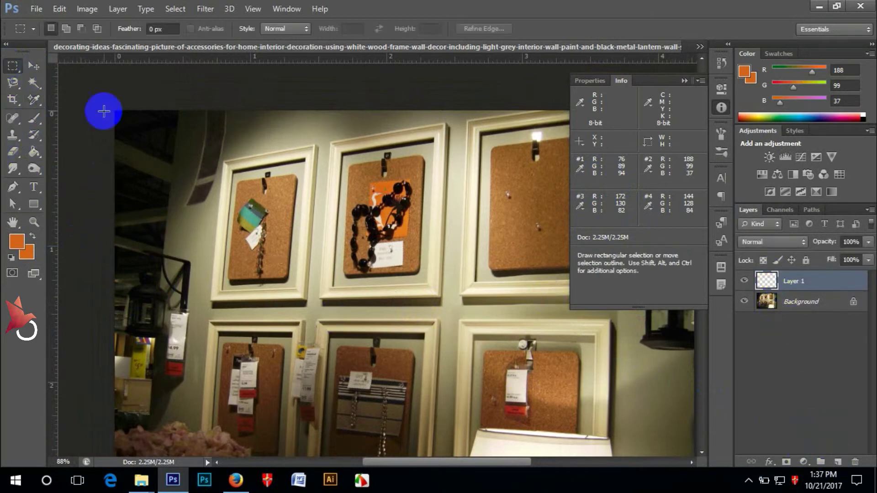
{"action": "left_click_drag", "start_coordinate": [103, 111], "coordinate": [209, 179]}
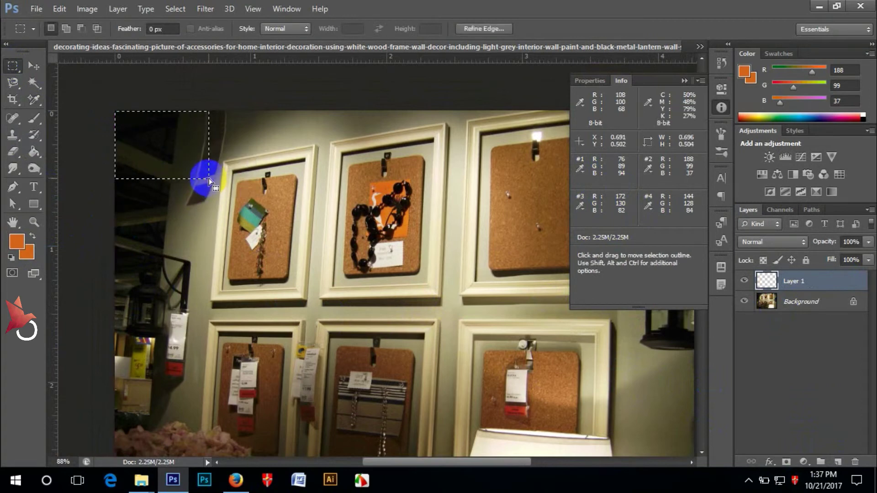
{"action": "key", "text": "alt+BackSpace"}
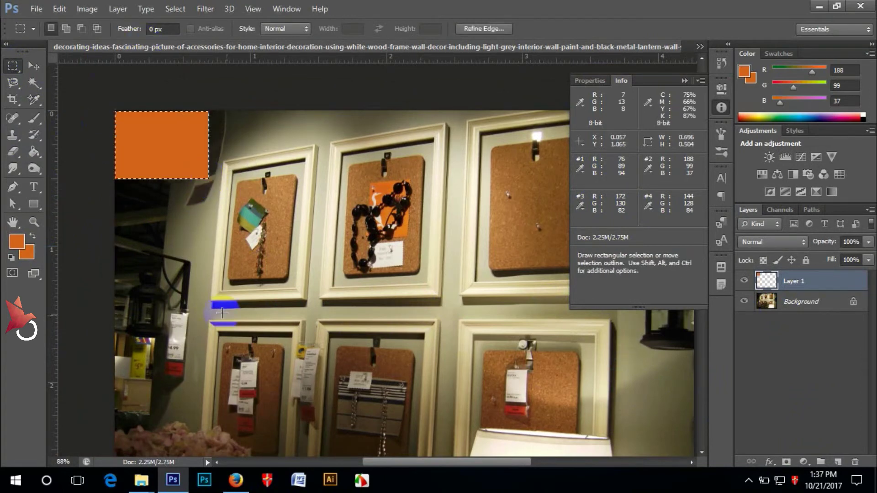
{"action": "key", "text": "ctrl"}
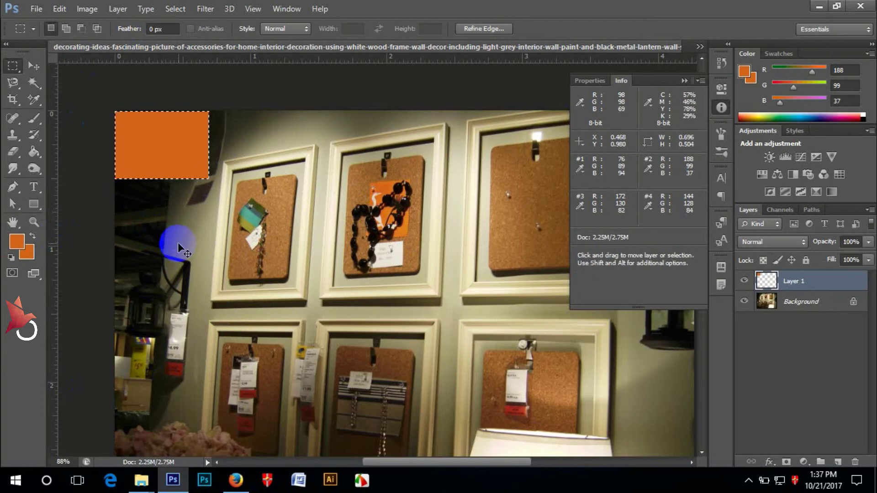
{"action": "key", "text": "ctrl+d"}
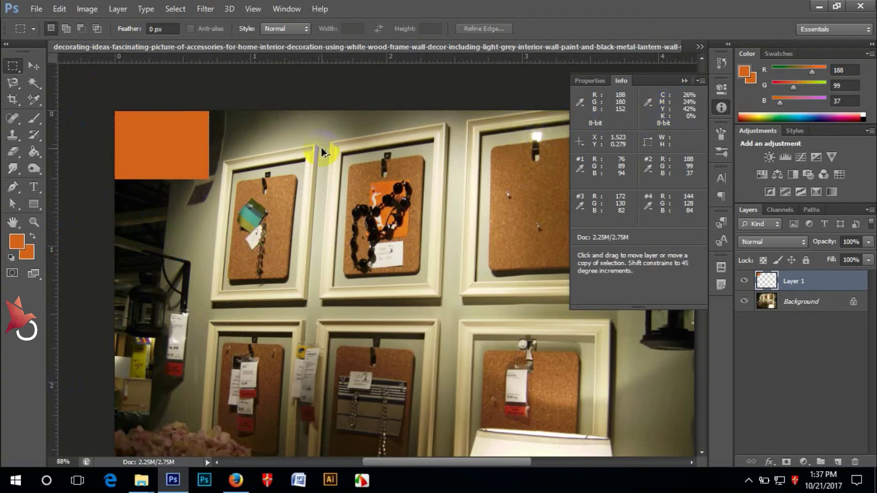
{"action": "key", "text": "ctrl+alt+z"}
{"action": "key", "text": "ctrl+alt+z"}
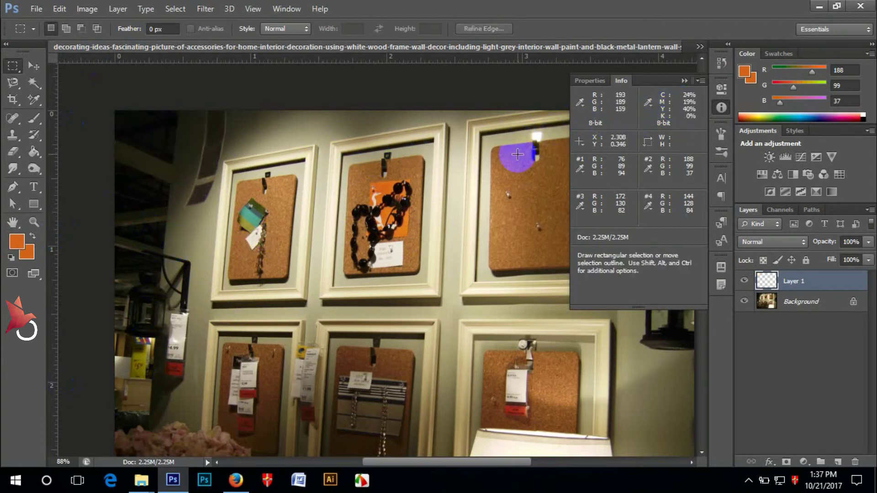
{"action": "left_click", "coordinate": [721, 109]}
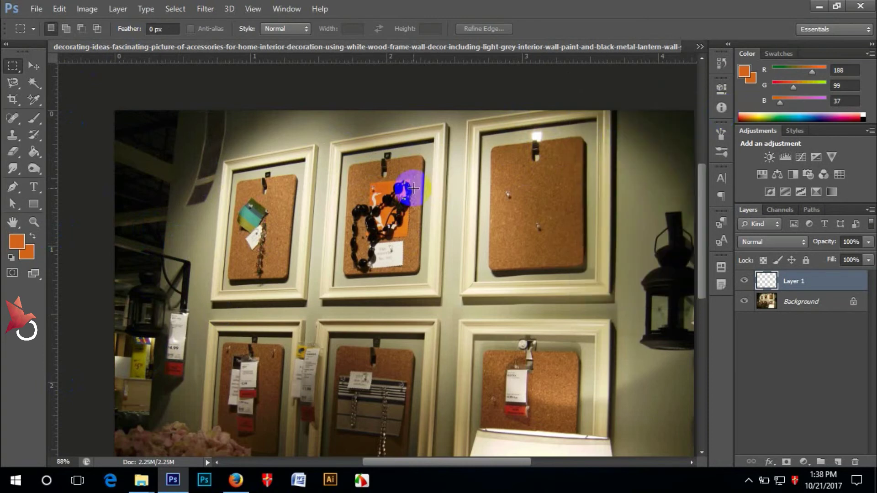